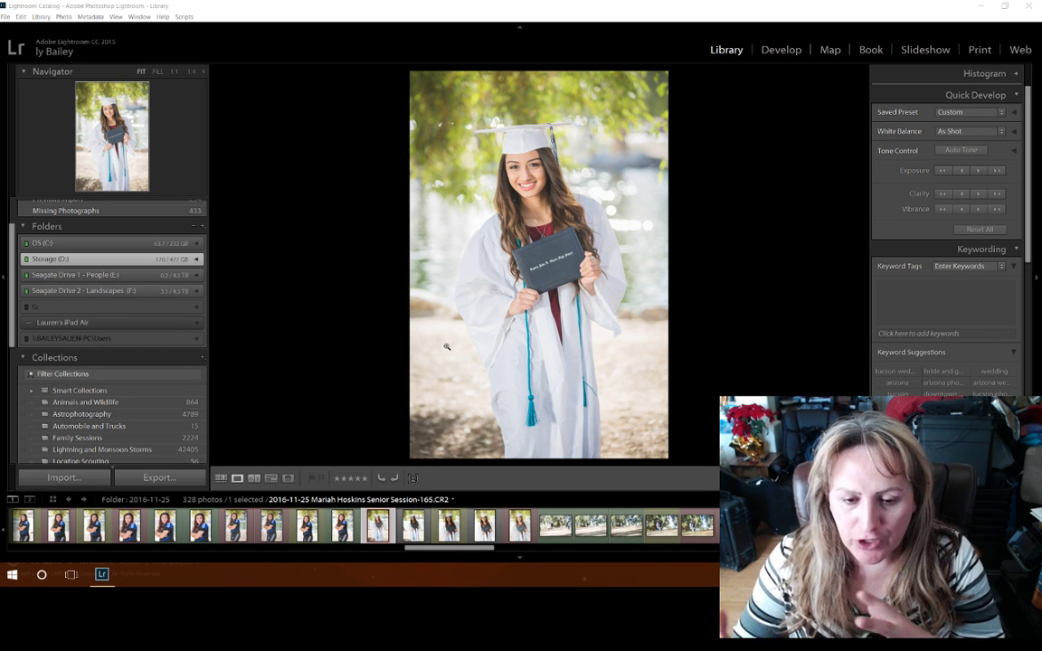
Step through the filmstrip to Session-166 and open it in the Develop module.
key(Right)
key(Right)
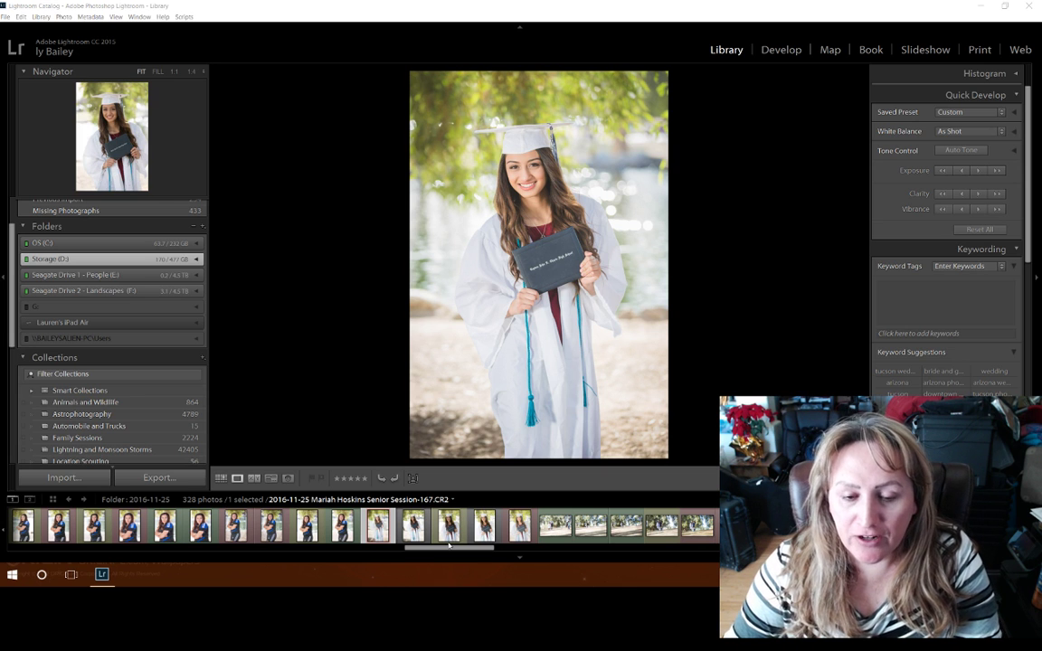
click(391, 529)
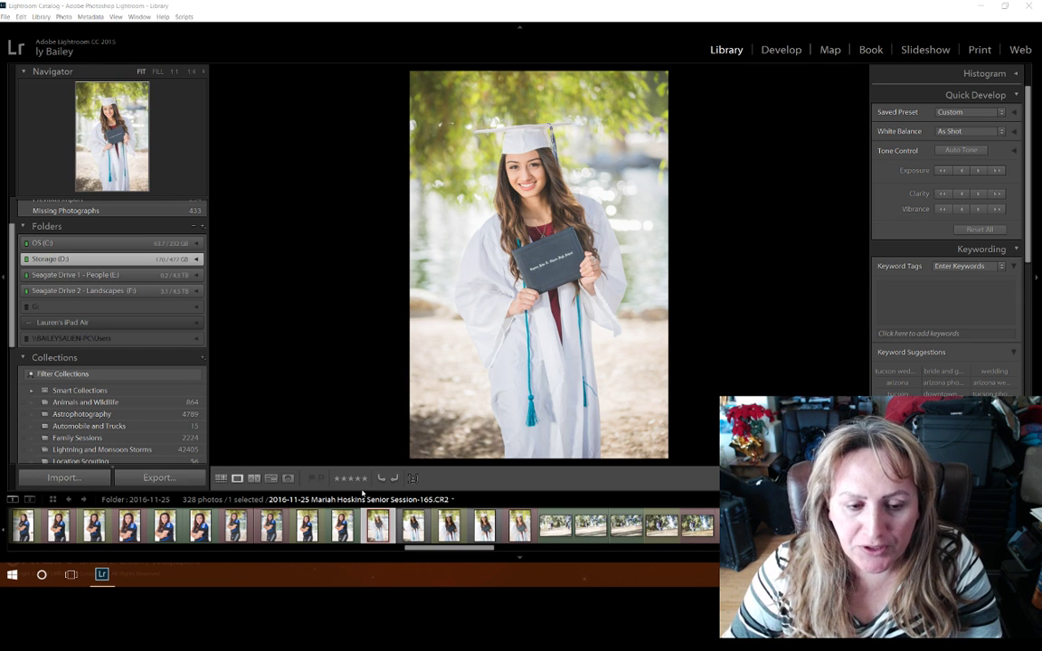
key(Right)
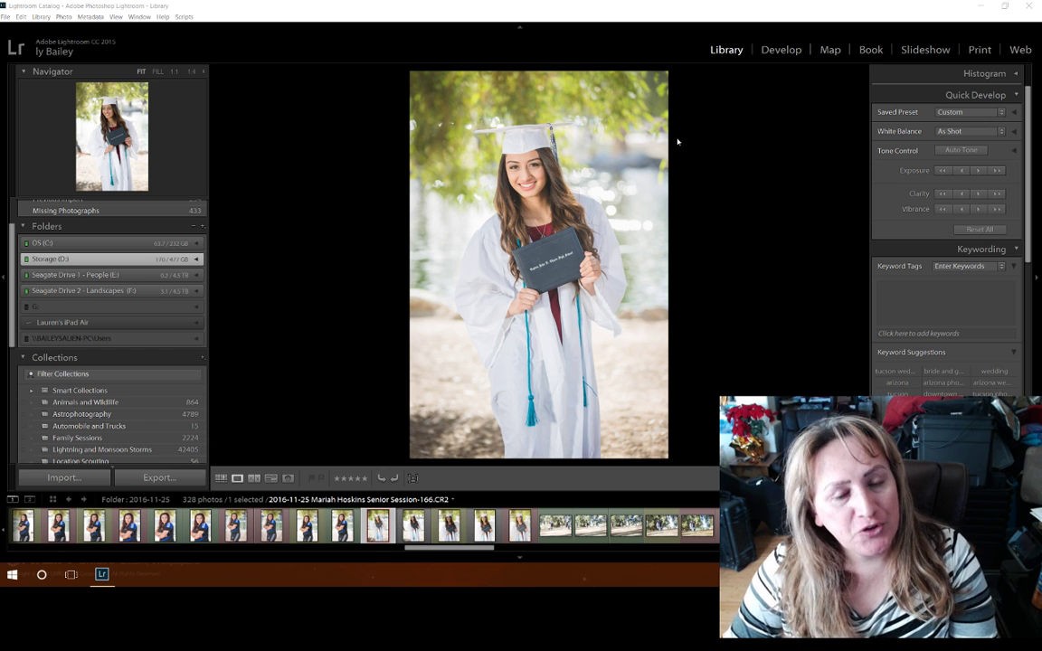
click(780, 52)
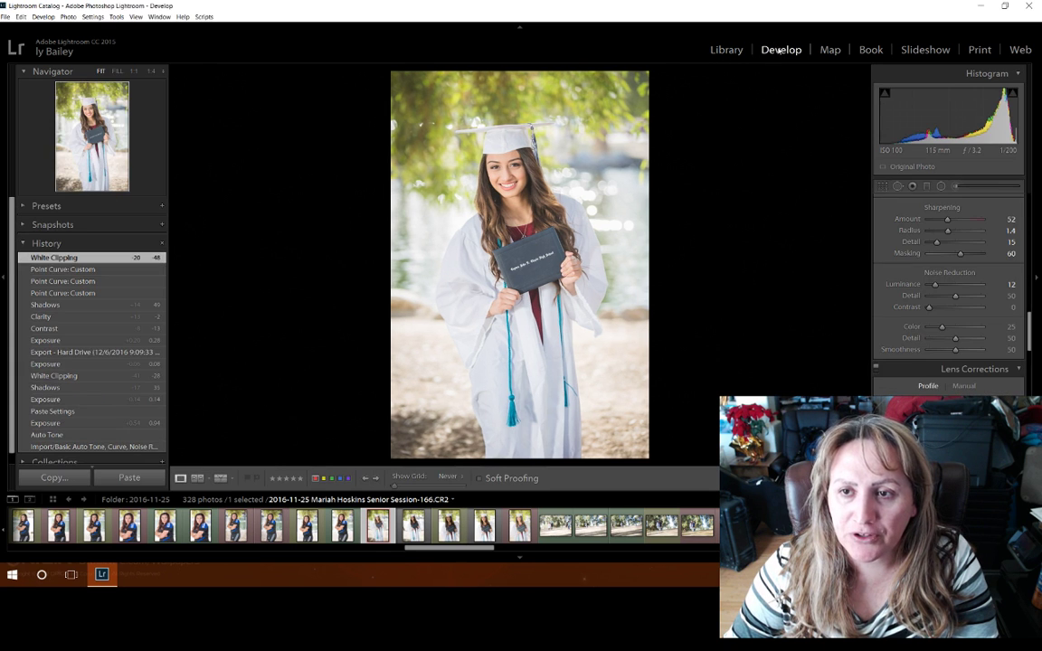
Switch to Reference View and drag Session-165 in as the reference image.
click(198, 479)
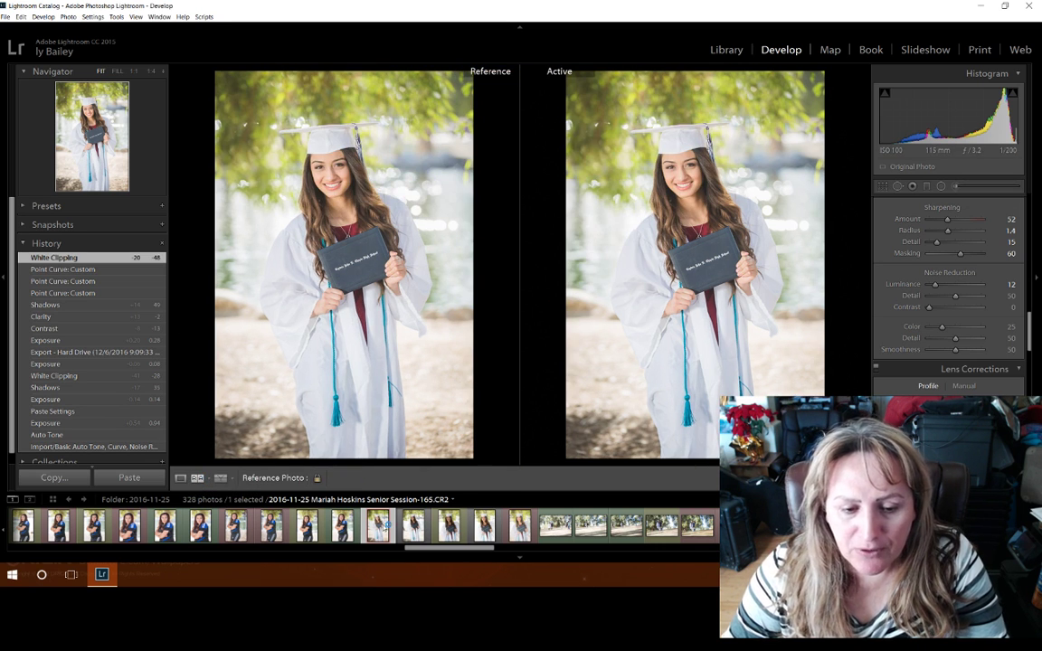
drag(430, 534, 349, 281)
drag(342, 524, 359, 292)
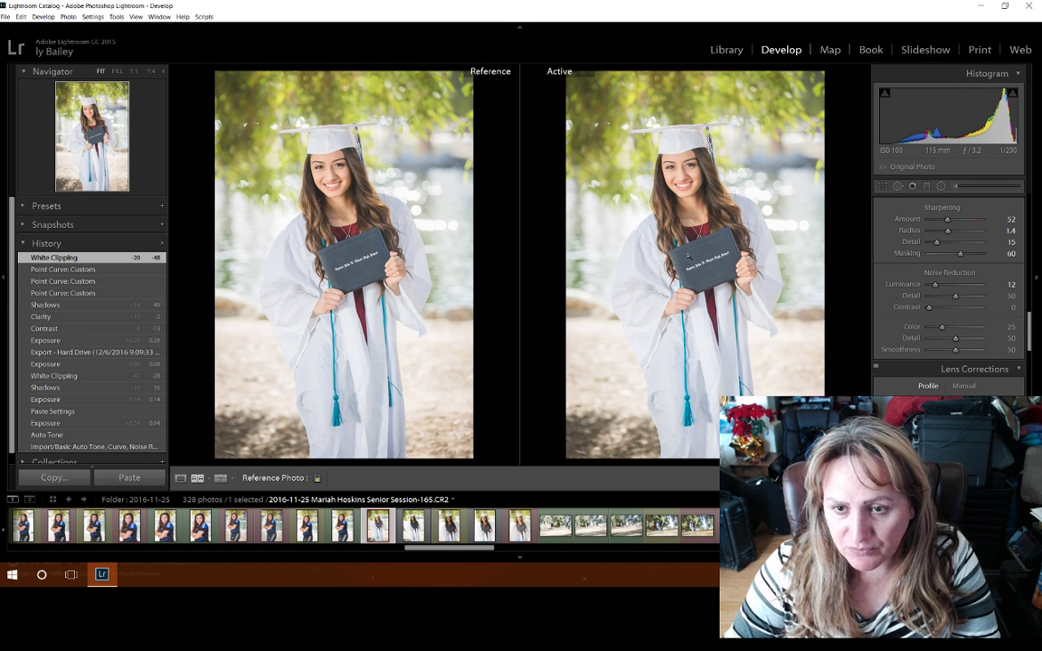
Adjust photo 166's exposure, then brighten photo 167 and set its highlights and Whites to 9.
click(413, 524)
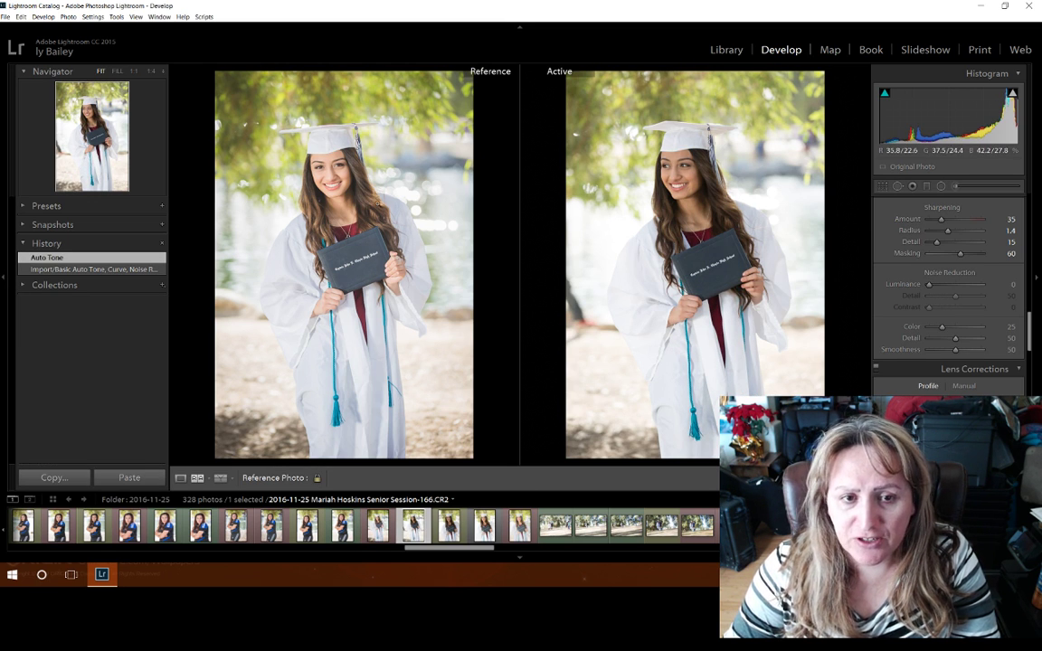
mouse_move(895, 113)
mouse_down()
mouse_move(906, 113)
mouse_move(905, 127)
mouse_up()
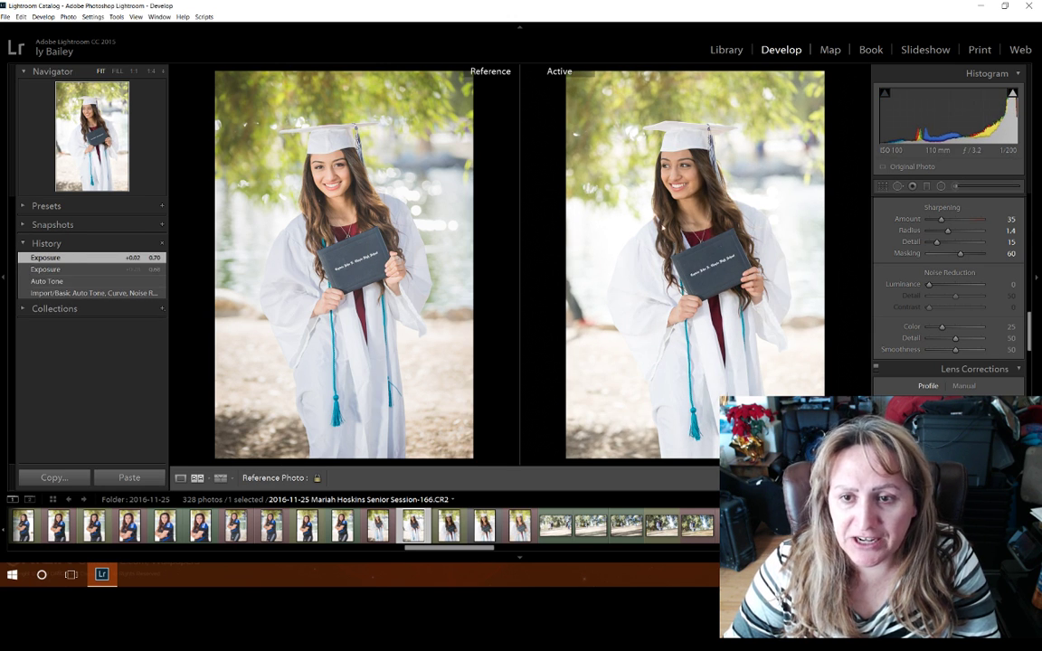
key(Right)
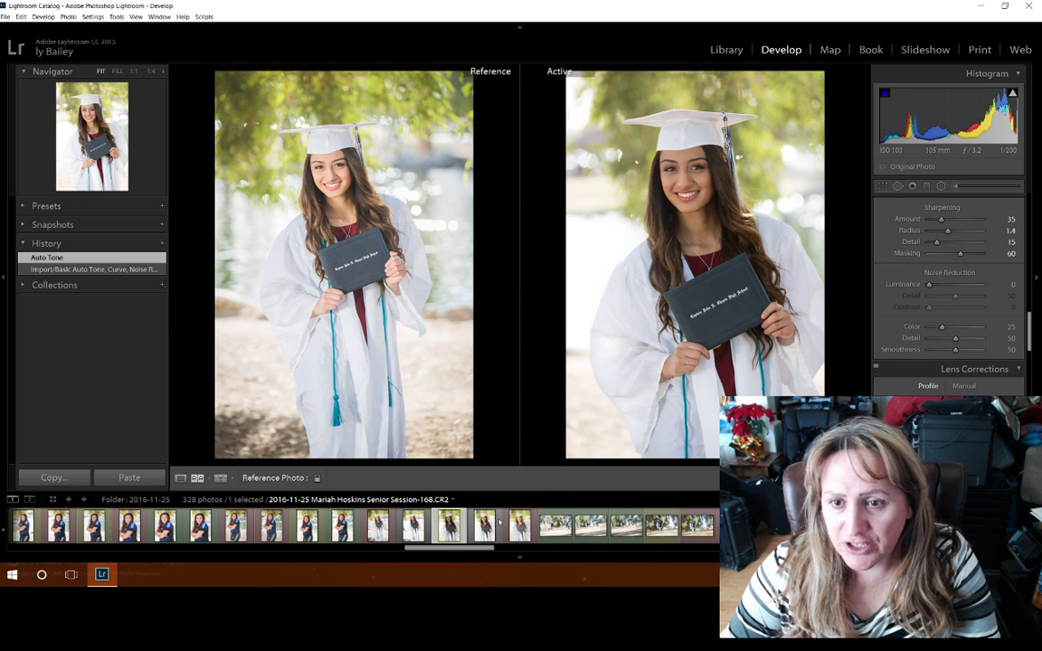
drag(908, 136, 978, 127)
shift+double_click(999, 126)
shift+double_click(999, 127)
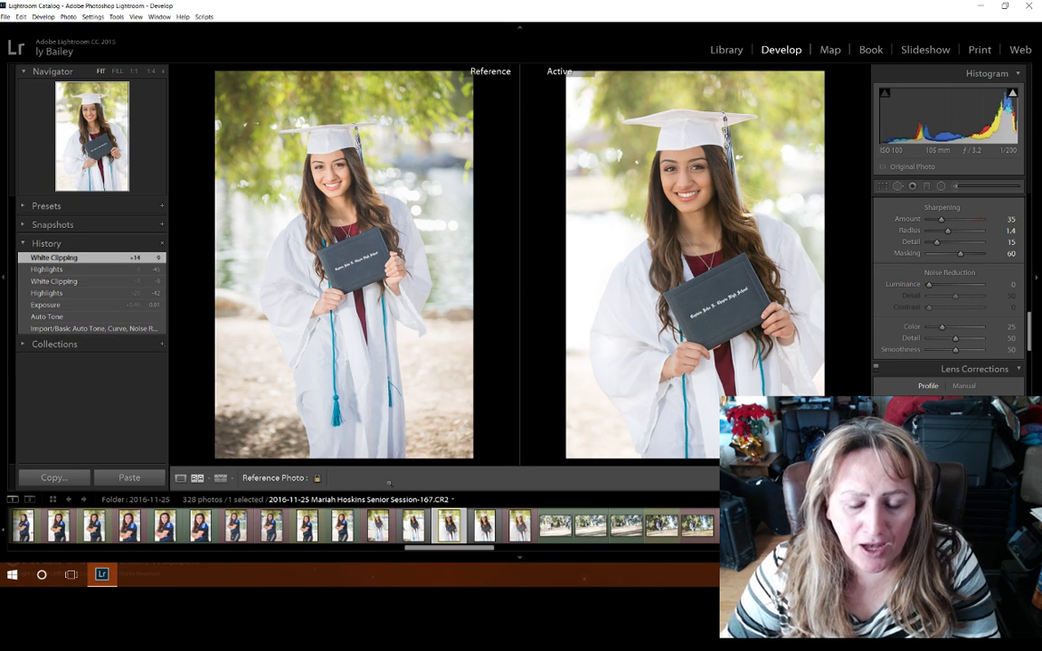
click(198, 479)
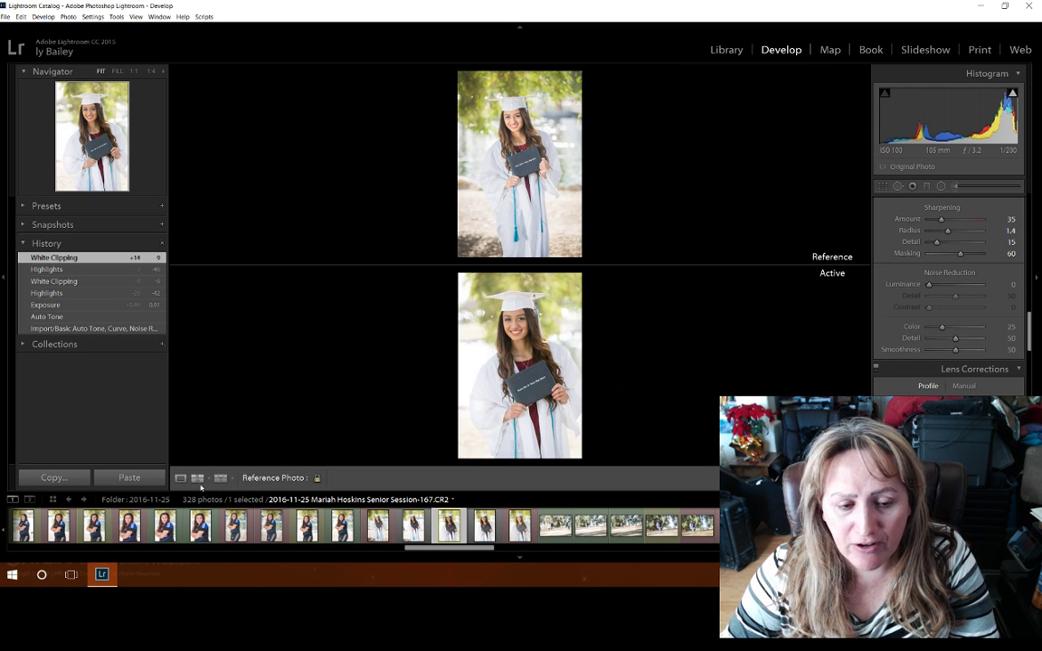
Try the stacked, side-by-side and Before/After layouts, then show the photo alone in Loupe.
click(198, 478)
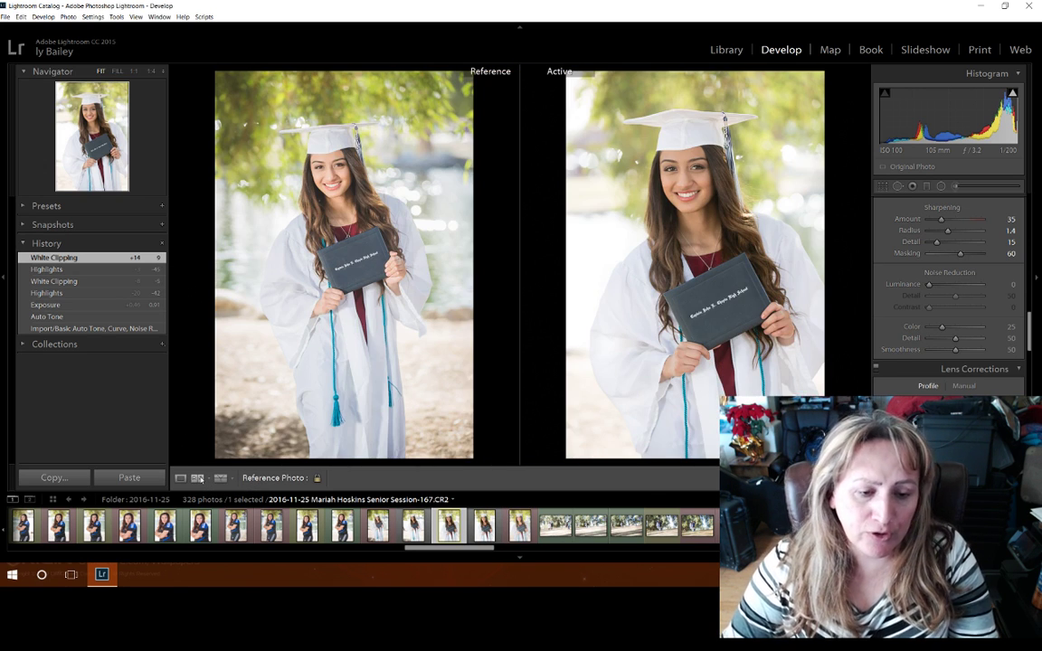
click(198, 479)
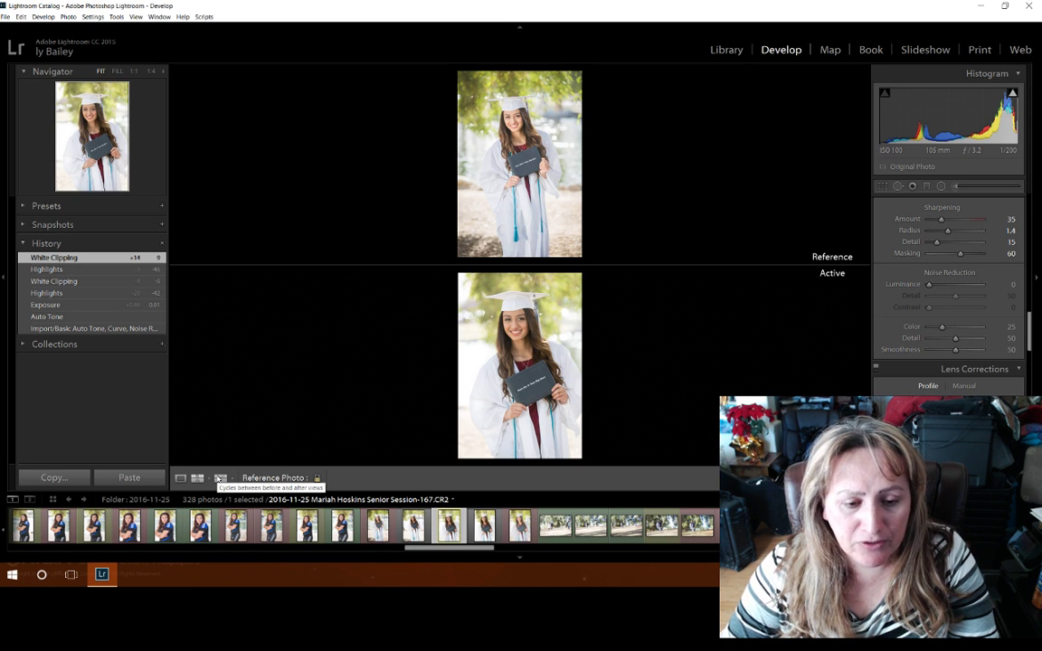
click(220, 479)
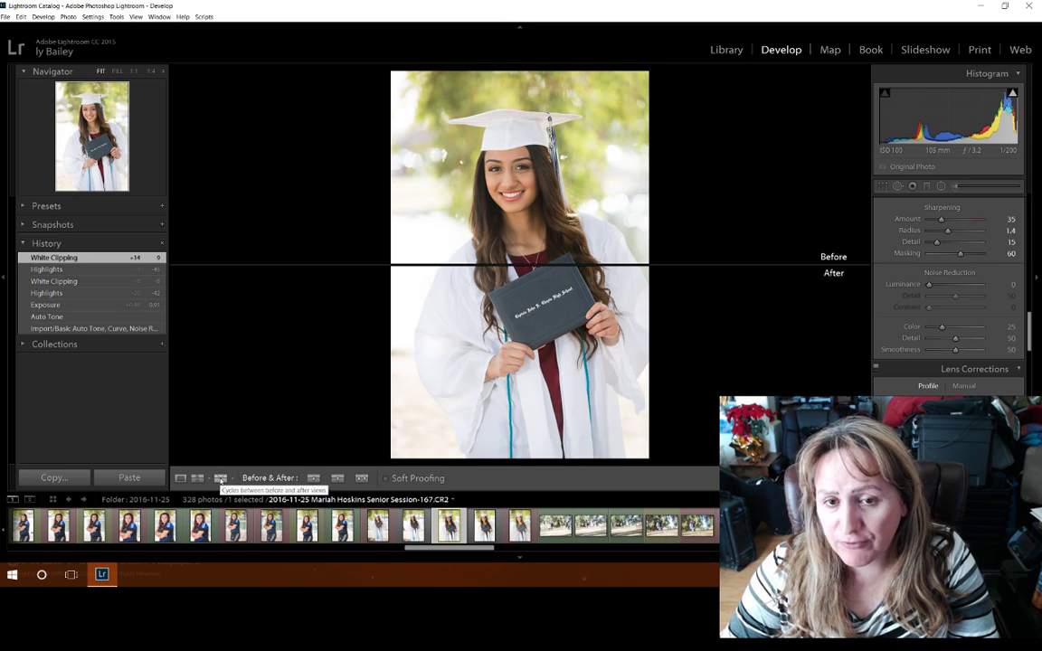
click(220, 478)
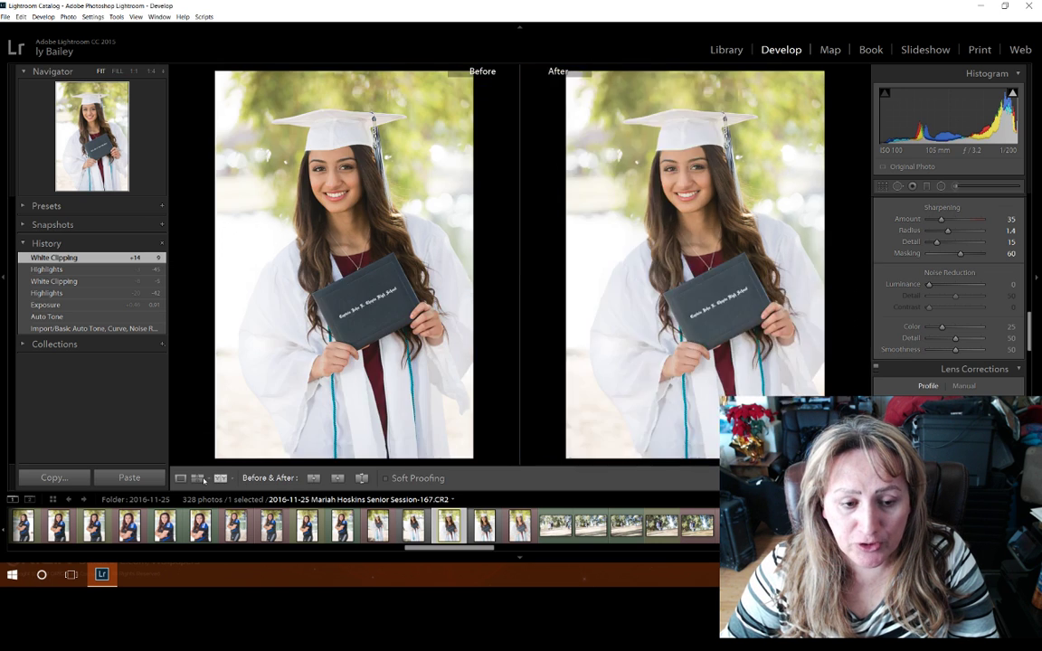
click(198, 479)
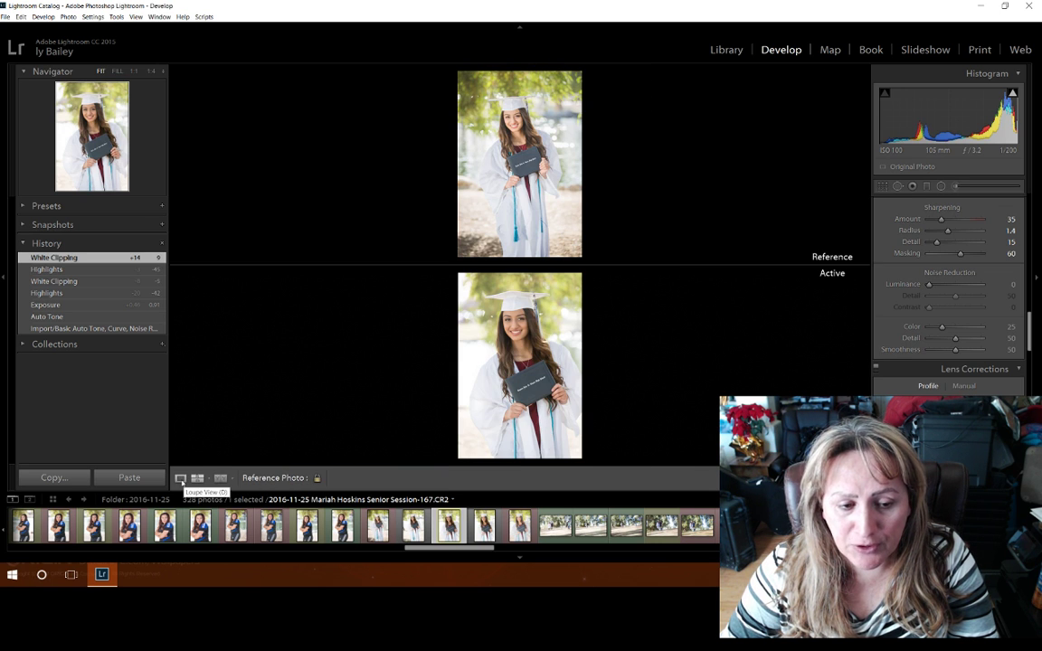
click(181, 479)
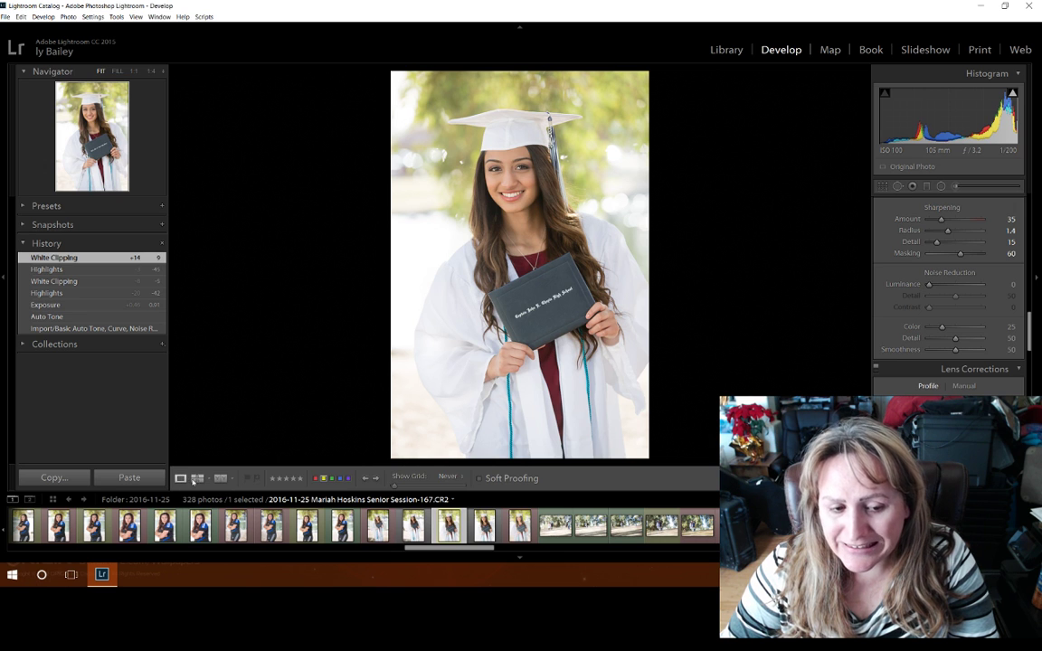
Select Session-165 and reopen Reference View with the photos side by side.
click(496, 528)
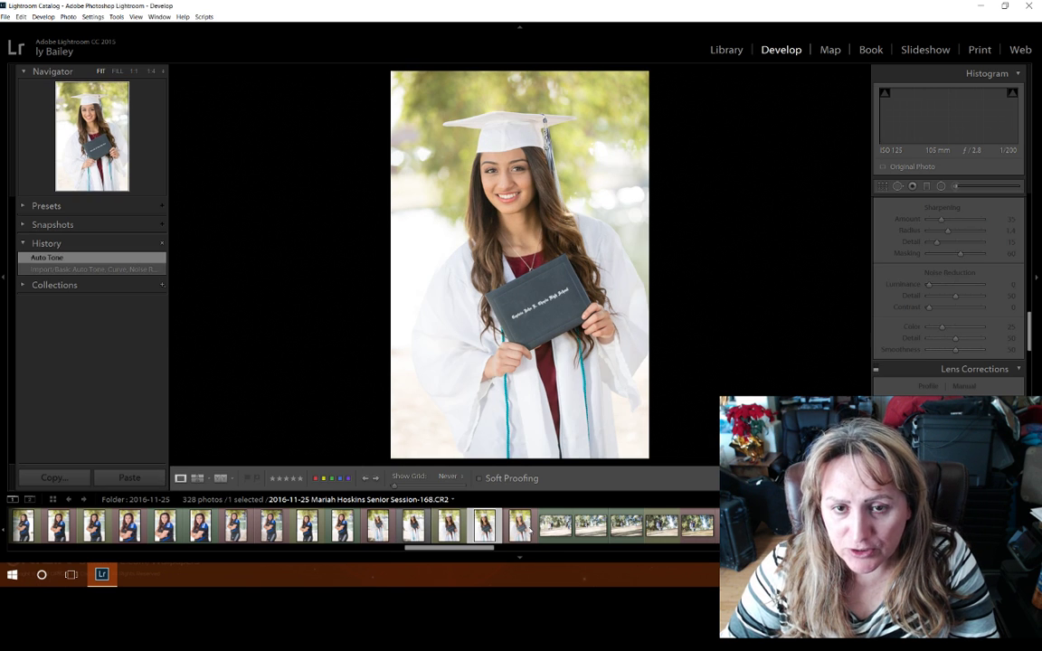
click(376, 529)
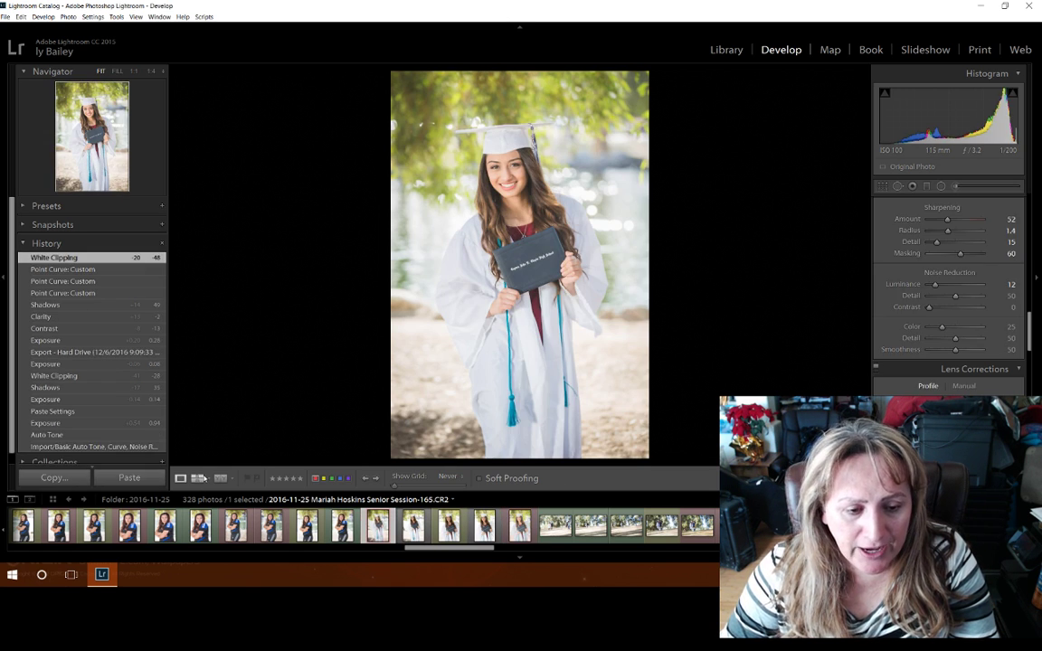
click(222, 477)
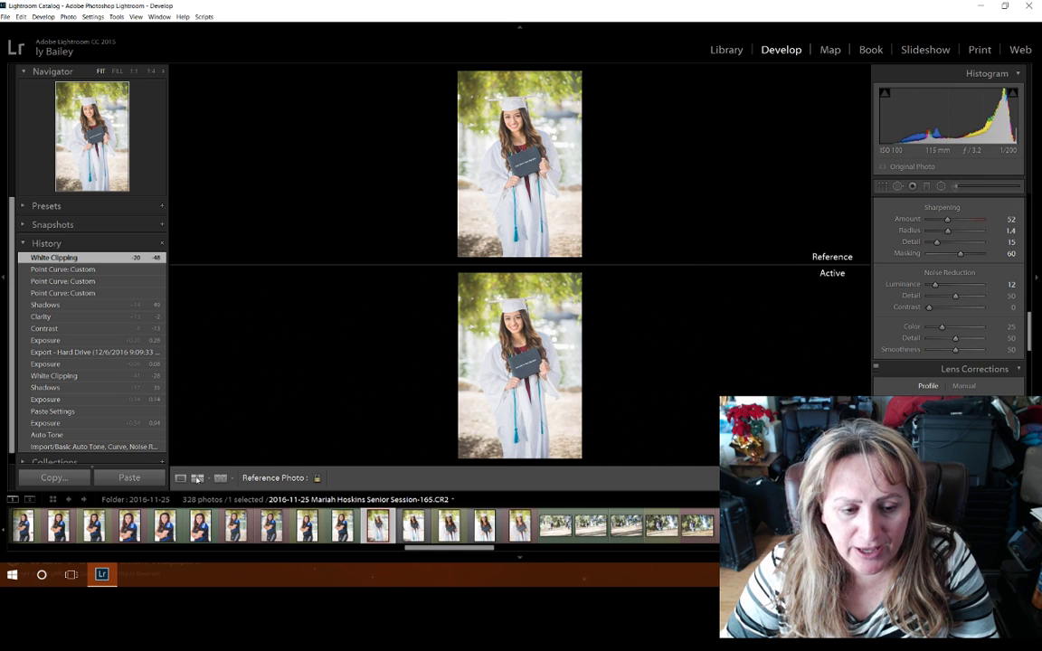
click(197, 478)
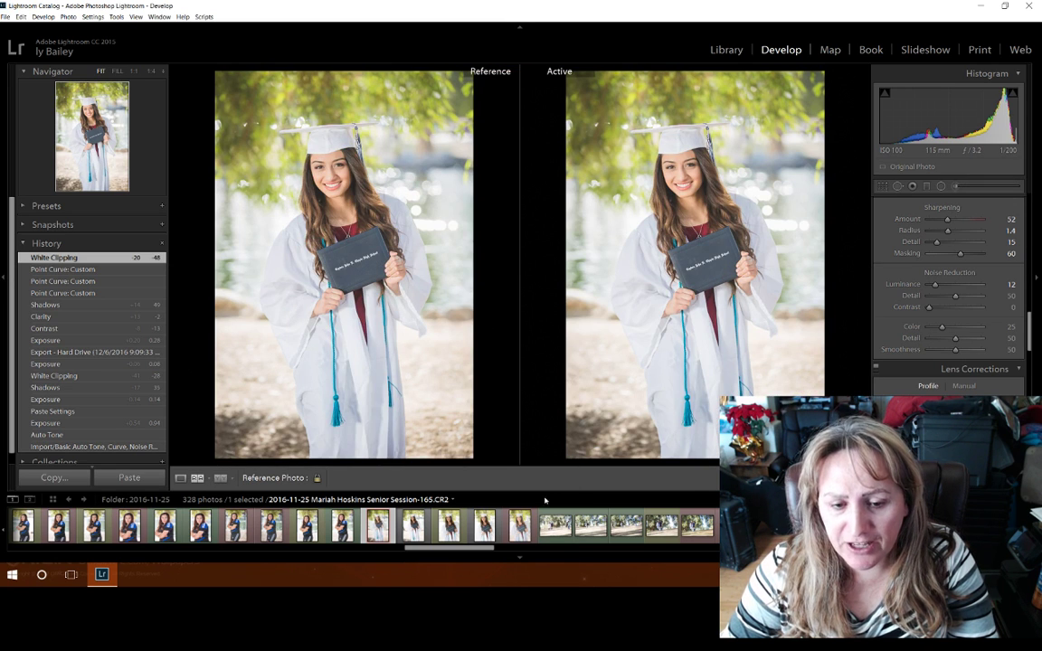
Make Session-168 the active image beside the reference portrait.
click(492, 528)
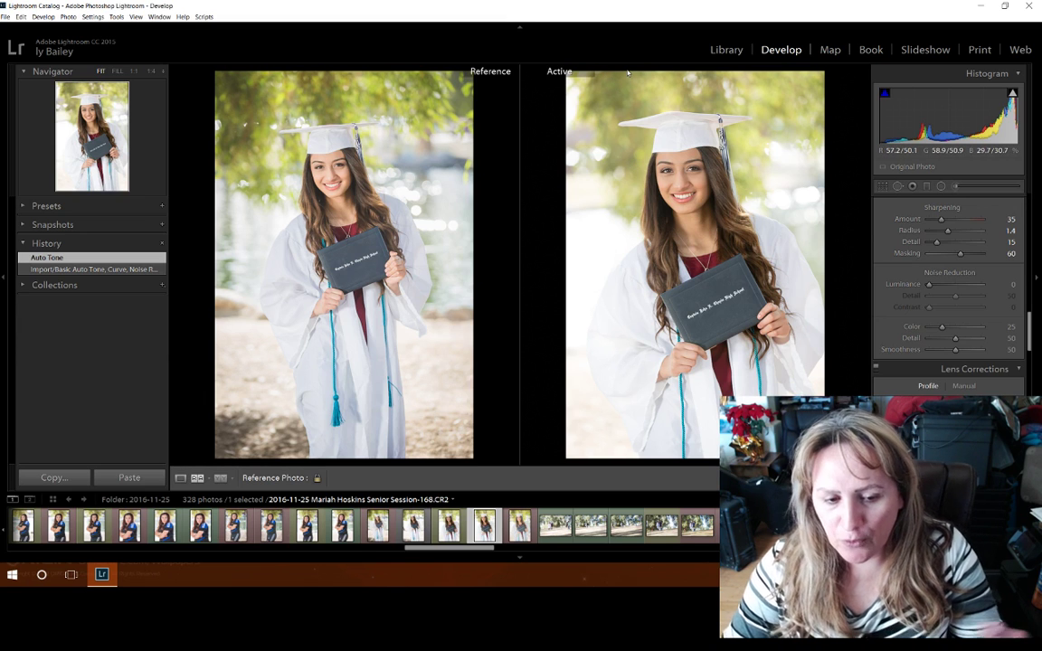
Hide the Web, Print, Slideshow, Book and Map modules from the top module bar.
right_click(678, 45)
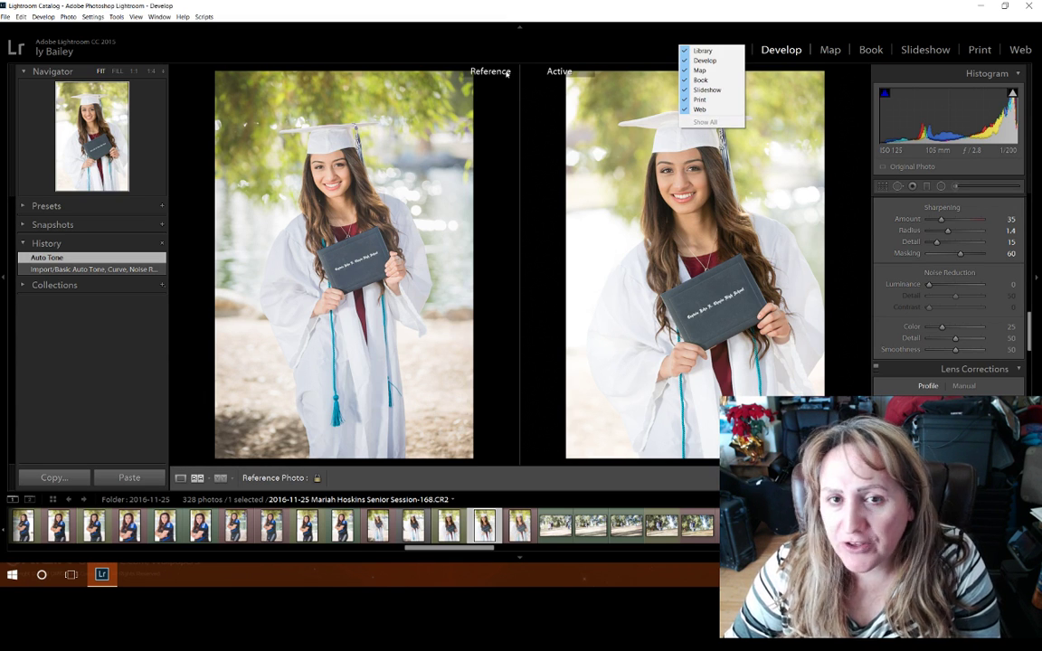
click(709, 109)
right_click(710, 51)
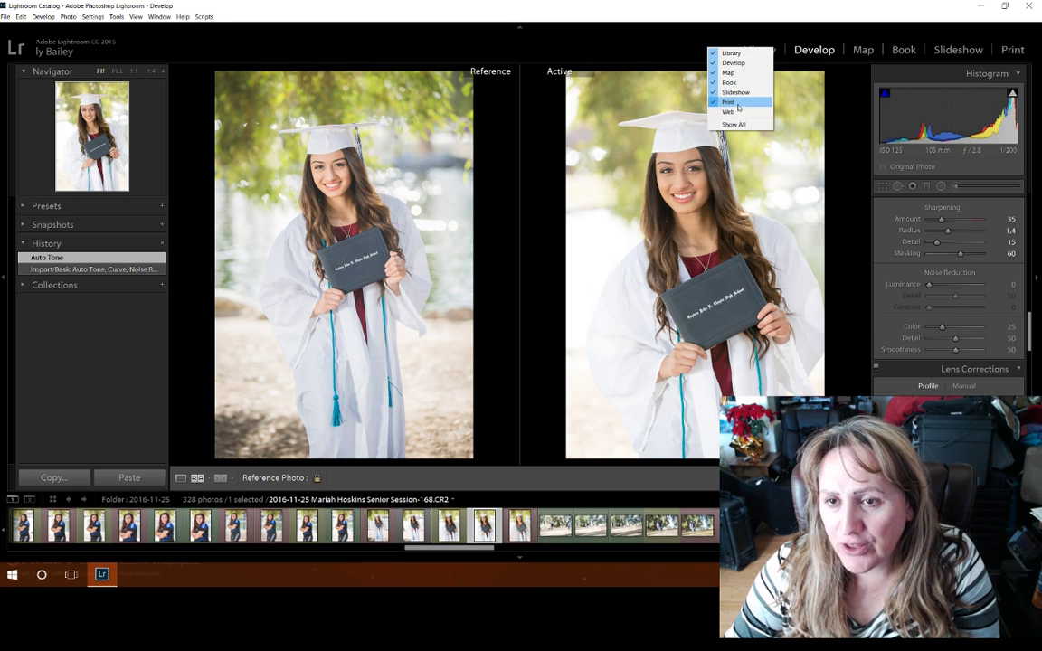
click(736, 104)
right_click(717, 52)
click(736, 95)
right_click(735, 43)
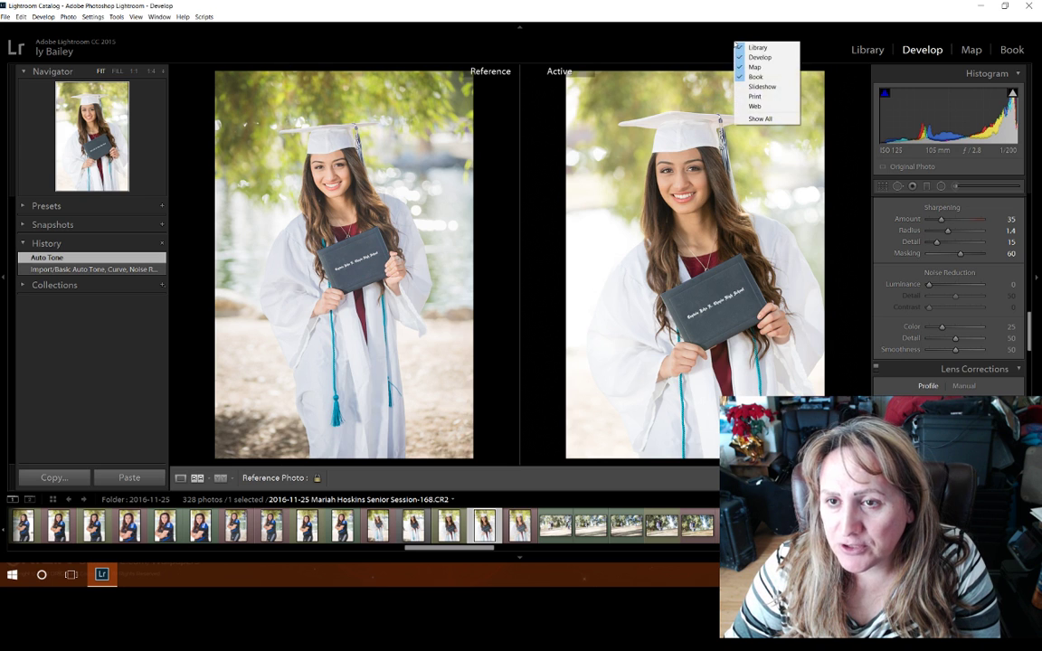
click(755, 76)
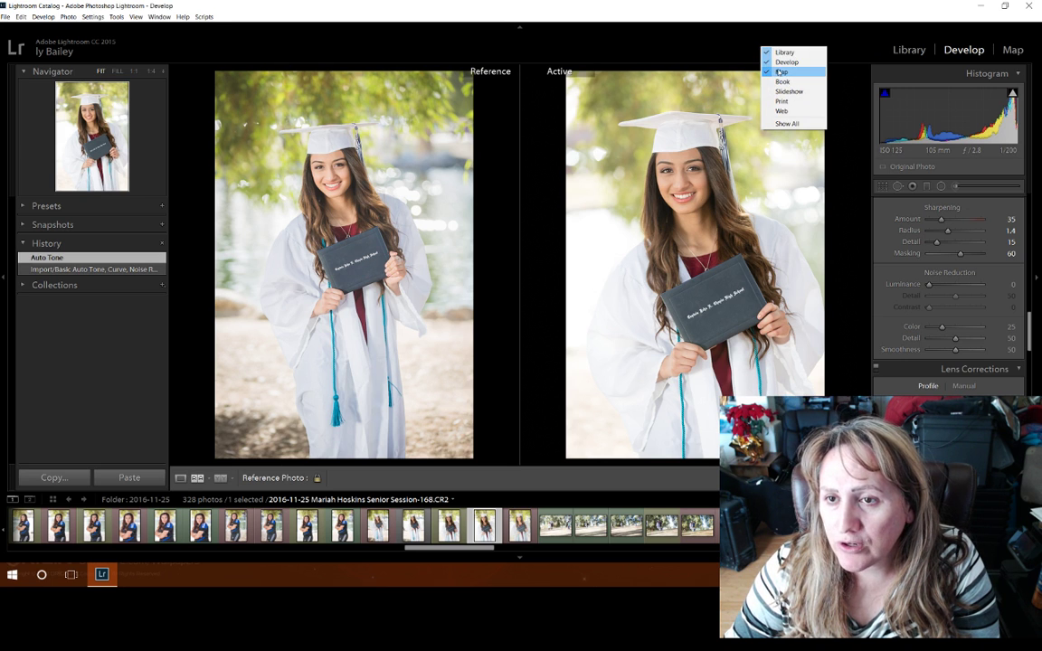
click(780, 71)
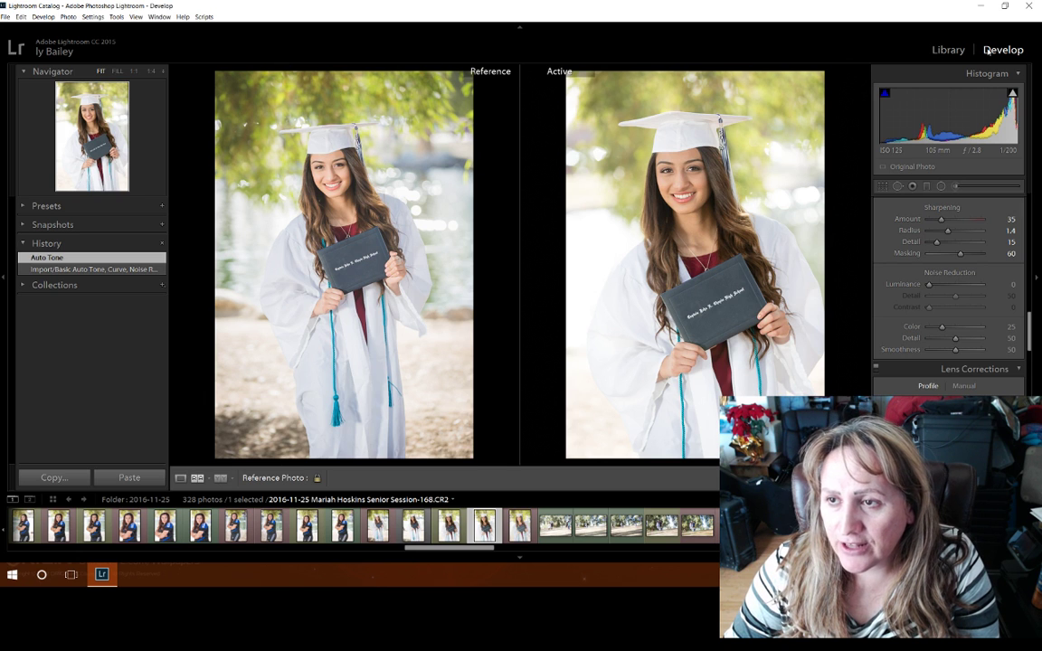
Collapse and re-expand the Basic panel in the right-side panel list.
scroll(995, 240, up, 10)
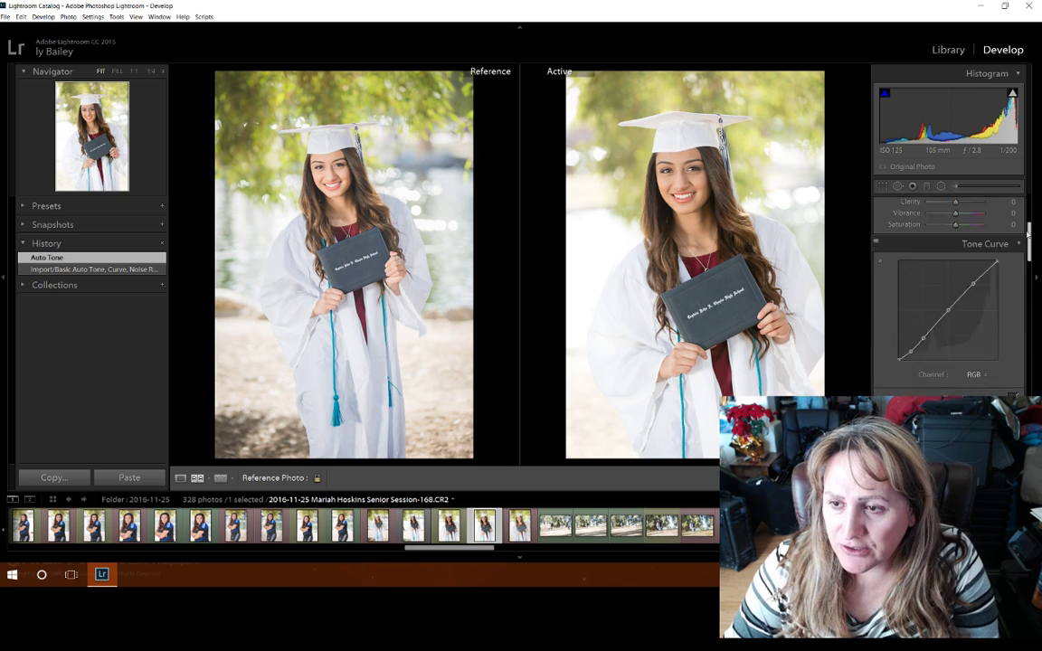
click(1019, 204)
click(1019, 205)
scroll(1004, 271, down, 15)
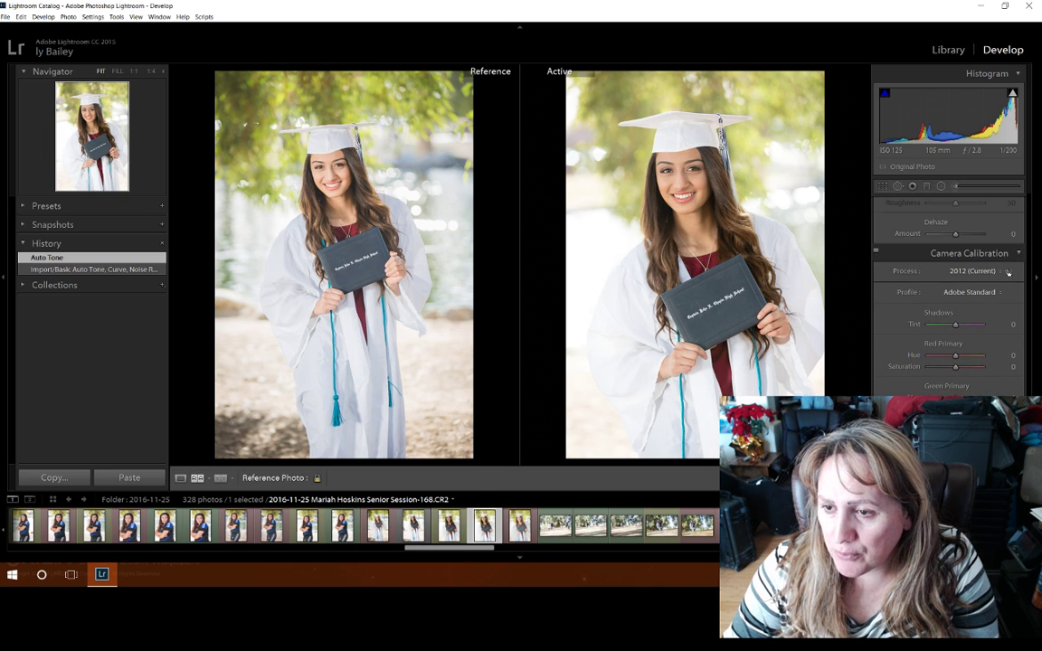
scroll(999, 317, up, 4)
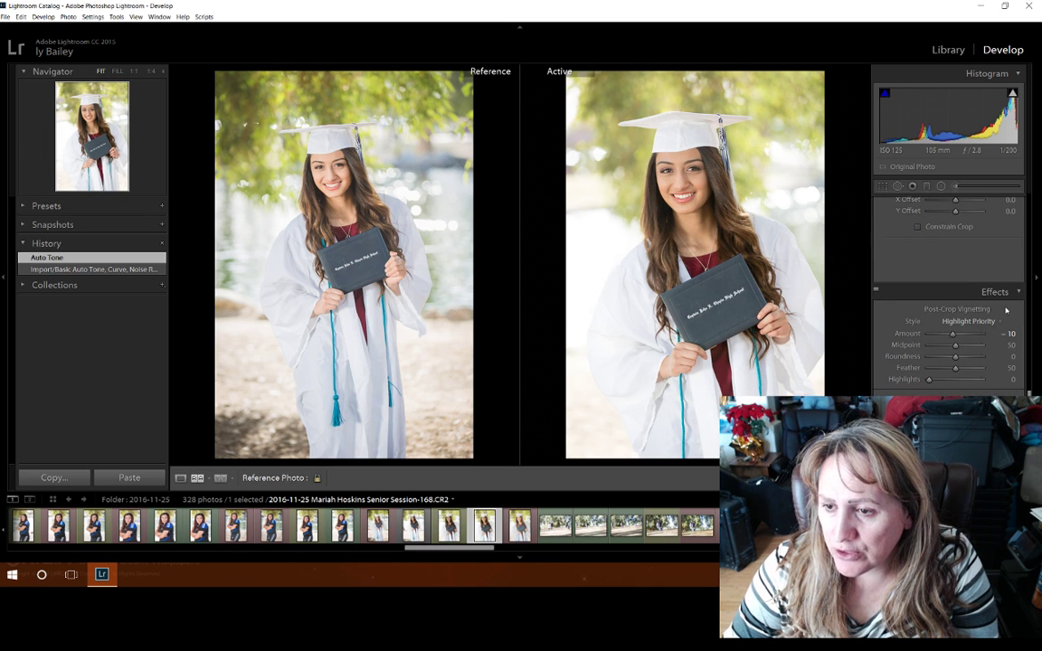
Toggle the Effects adjustments off and on several times, leaving them enabled.
click(875, 291)
click(876, 292)
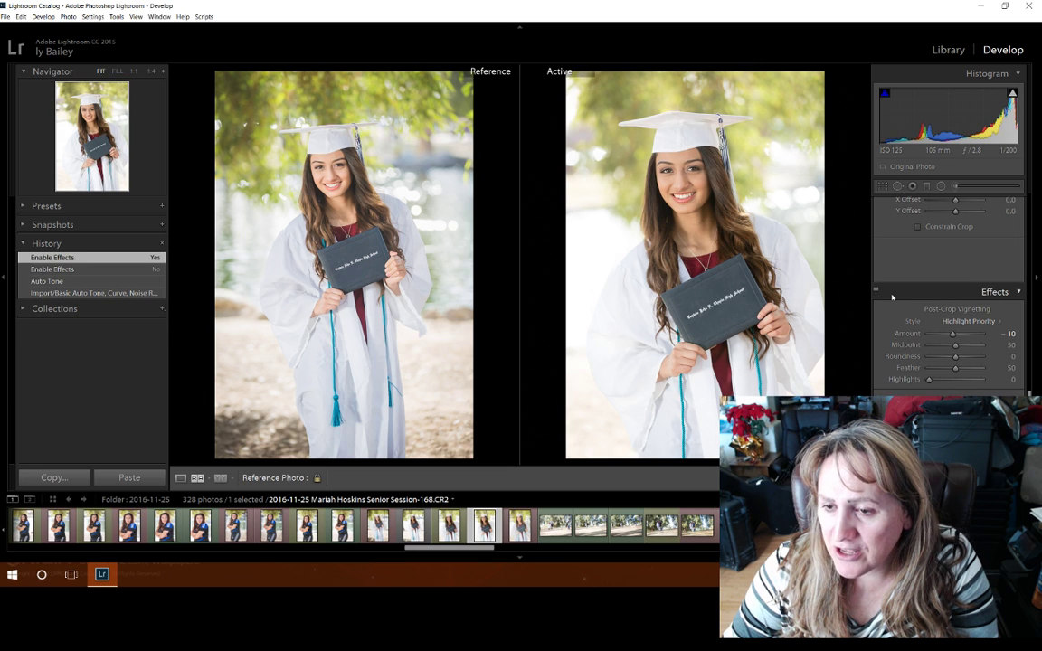
click(876, 292)
click(896, 291)
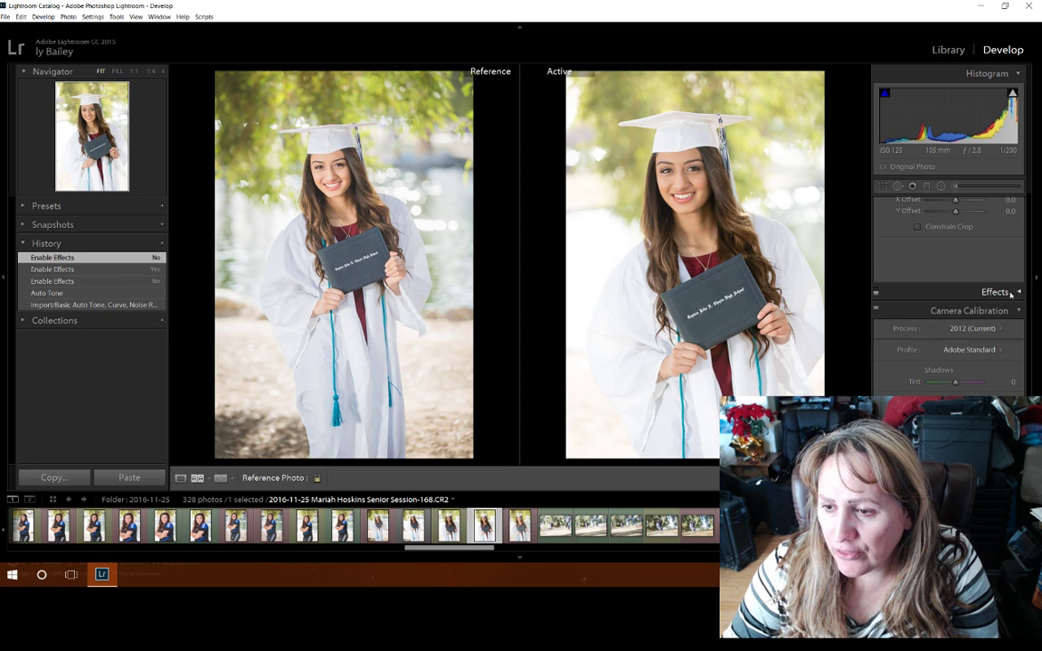
click(876, 290)
right_click(929, 291)
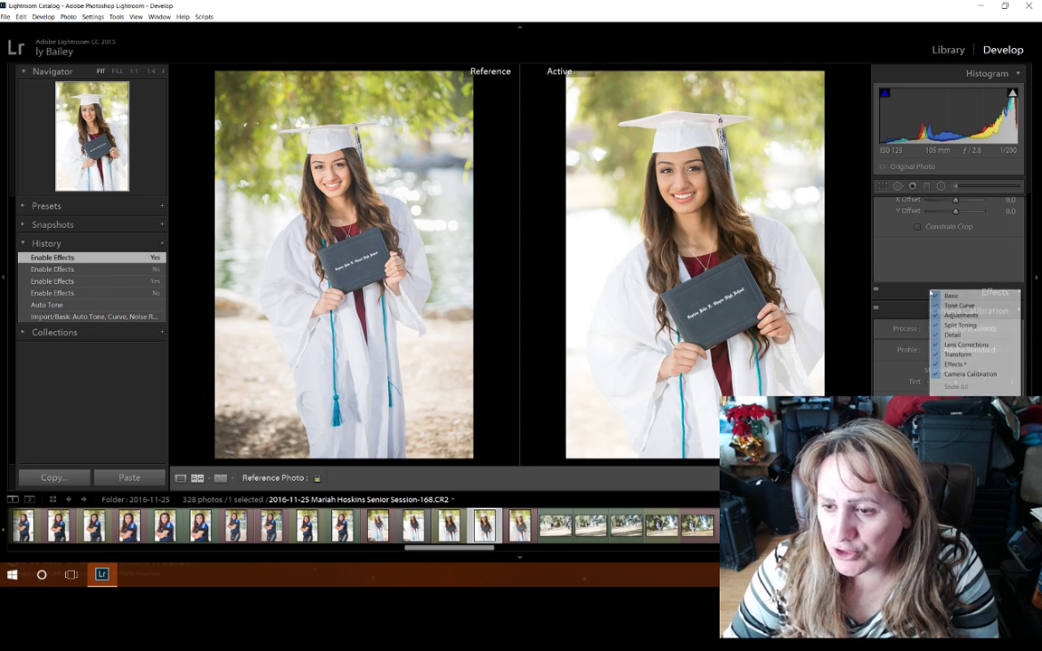
click(912, 277)
scroll(949, 271, up, 5)
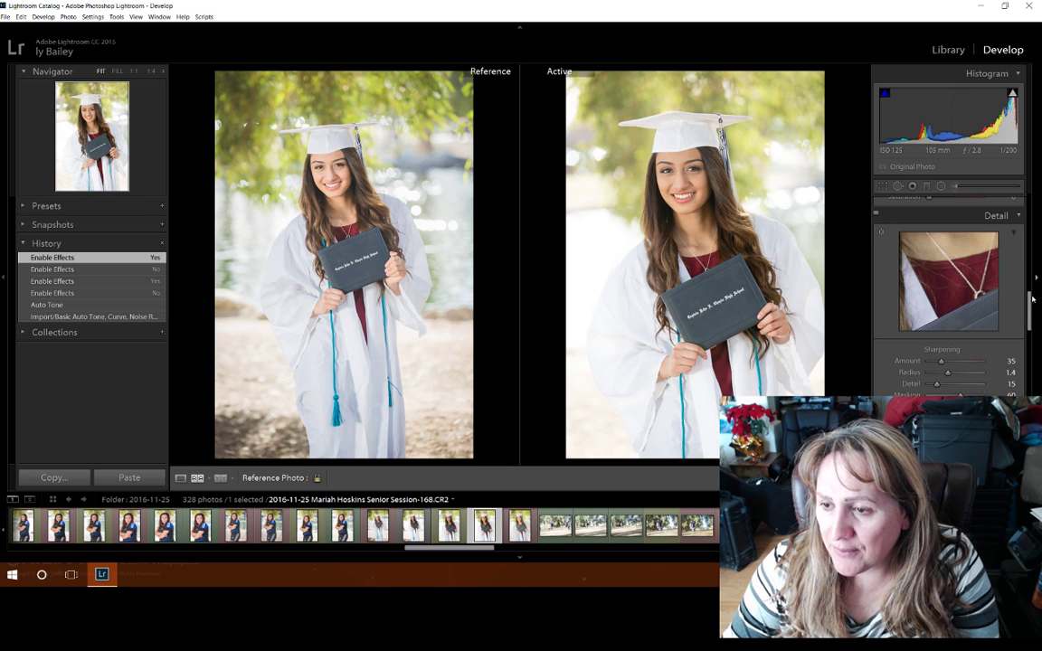
scroll(931, 271, up, 6)
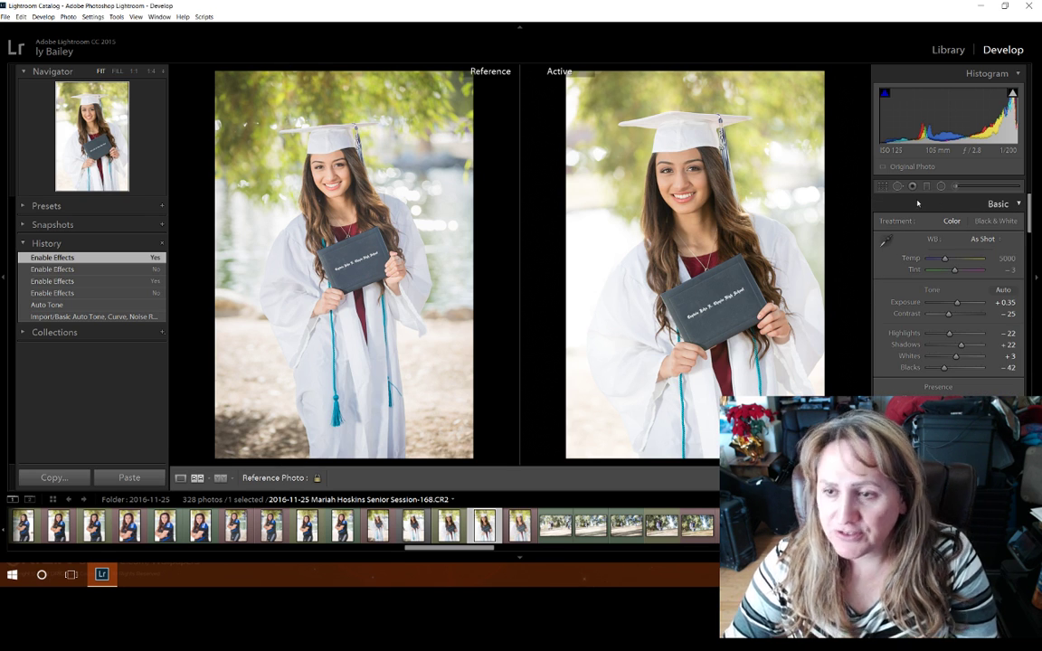
Hide the Camera Calibration, Effects and Split Toning panels from the right-side list.
right_click(928, 206)
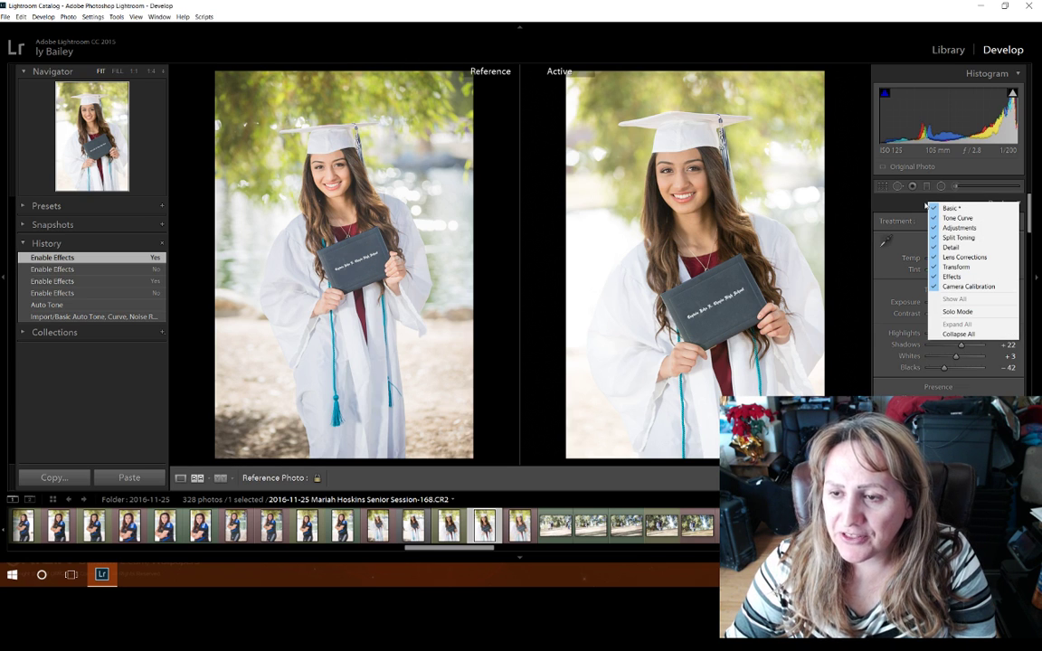
click(982, 286)
right_click(937, 200)
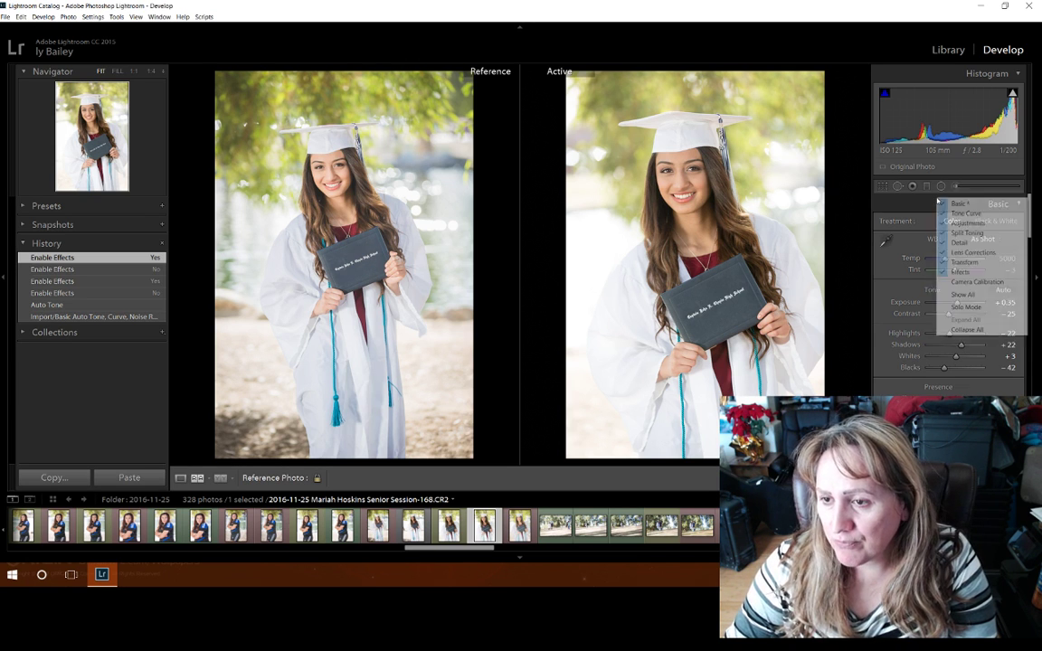
click(979, 271)
right_click(947, 205)
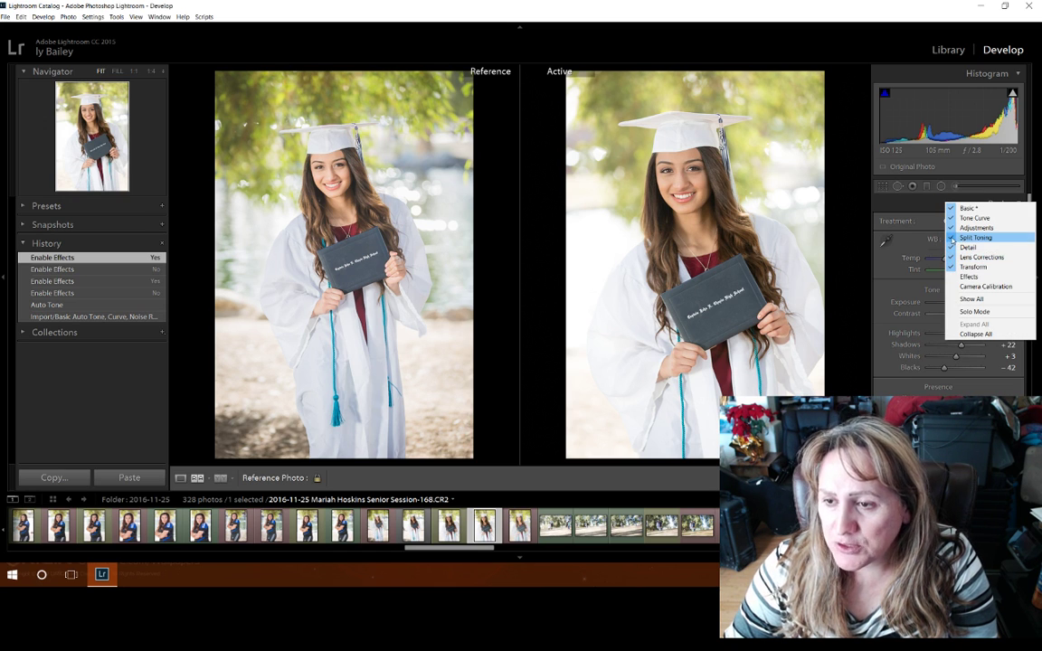
click(951, 238)
right_click(950, 210)
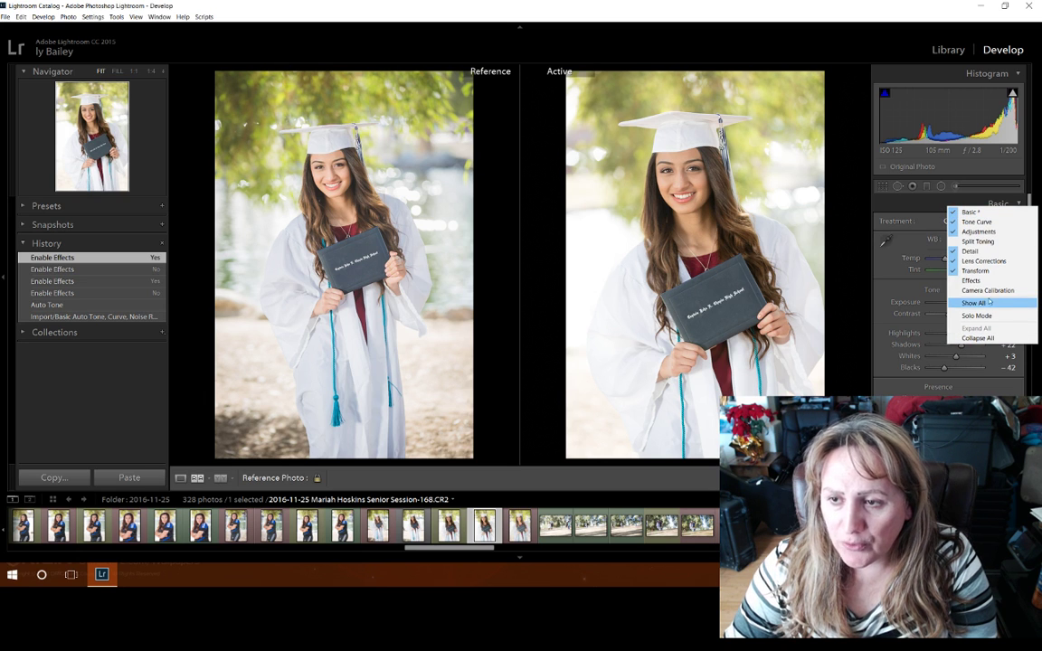
Check the module bar's list and dismiss it without changing anything.
right_click(830, 56)
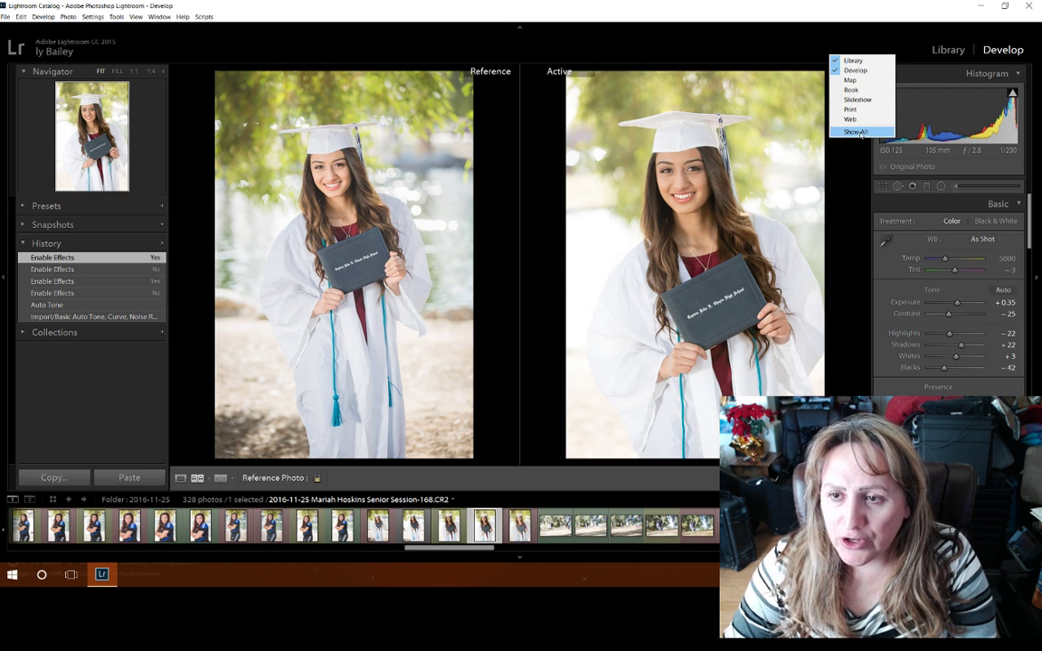
click(890, 52)
scroll(955, 252, down, 10)
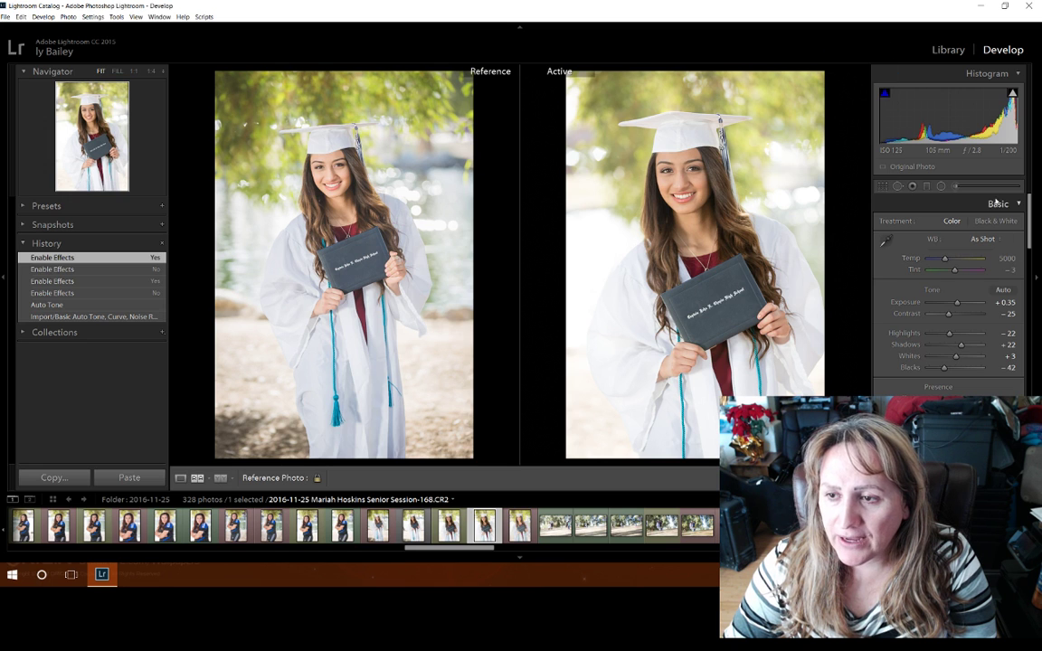
scroll(1000, 302, down, 6)
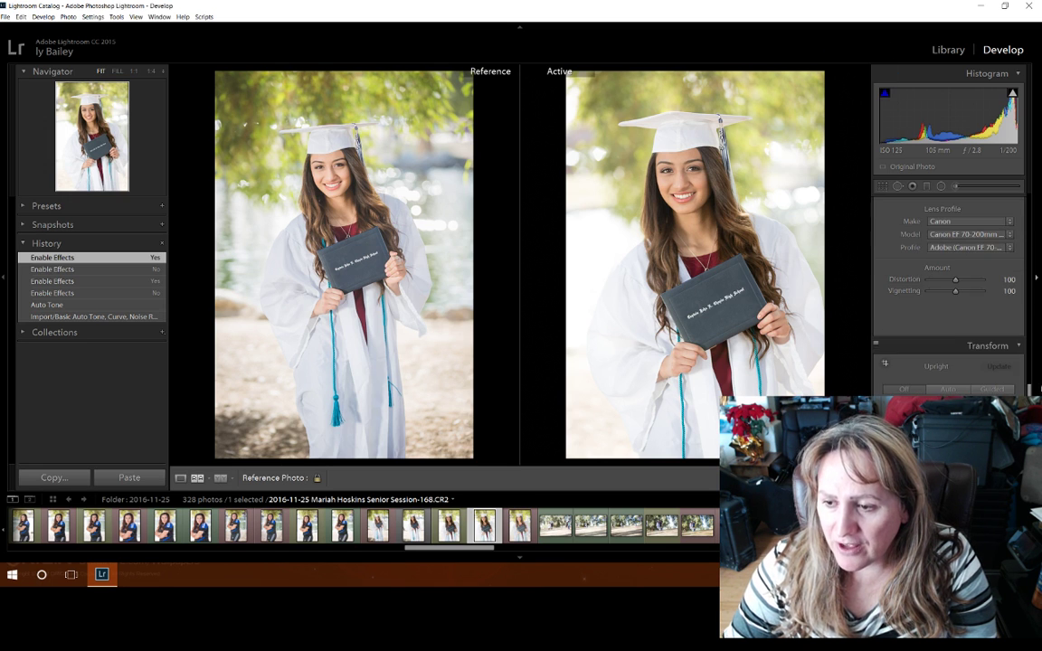
scroll(958, 361, down, 3)
scroll(914, 332, up, 2)
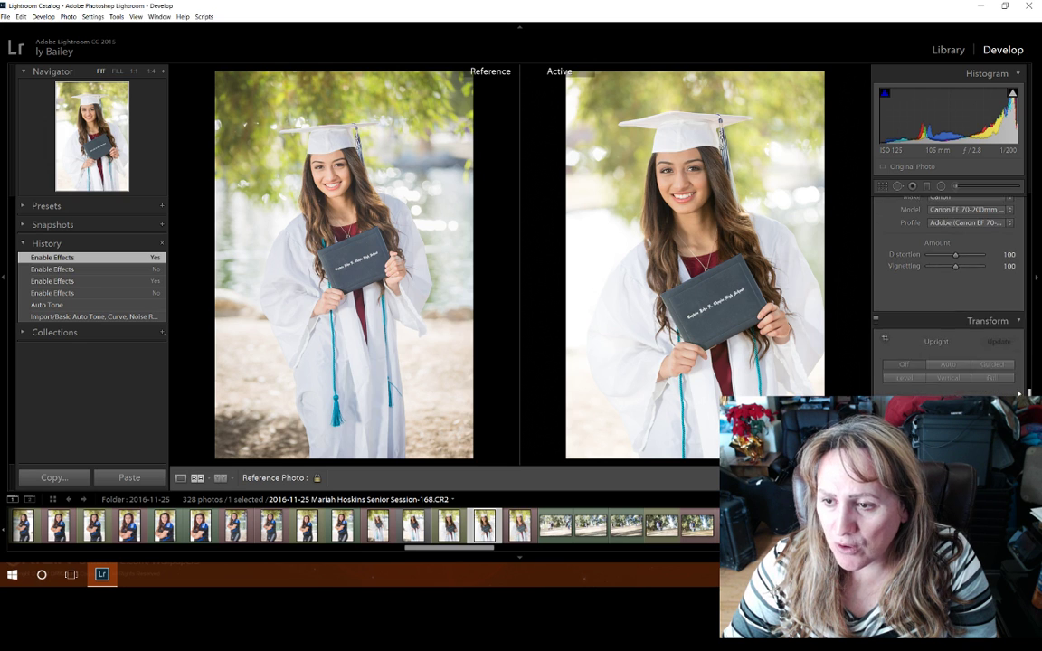
right_click(914, 332)
key(Escape)
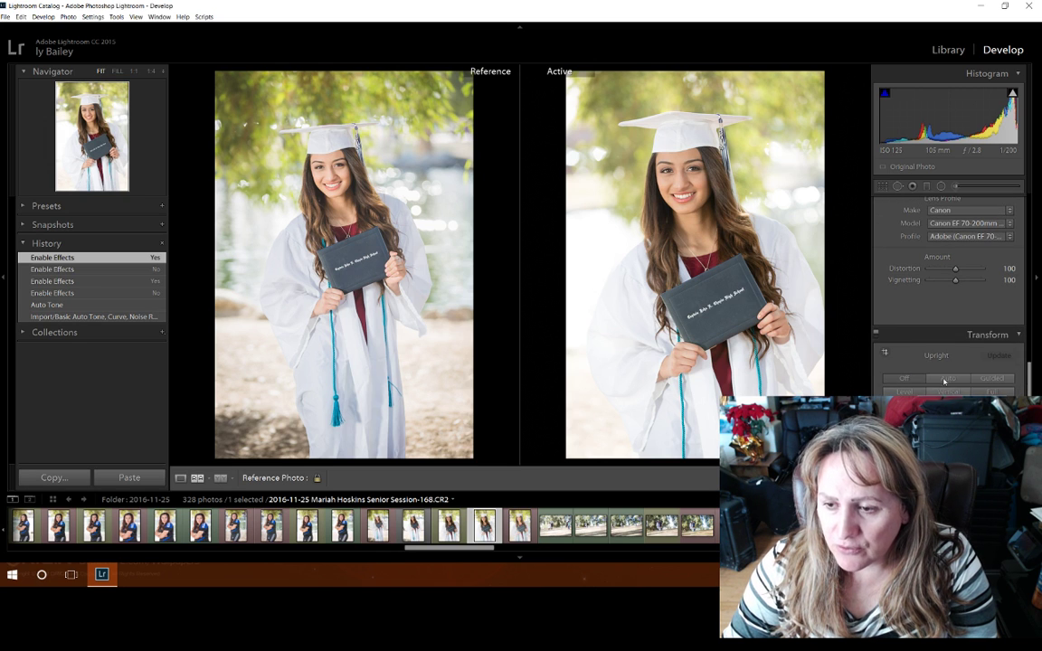
scroll(994, 334, down, 2)
scroll(1010, 338, down, 3)
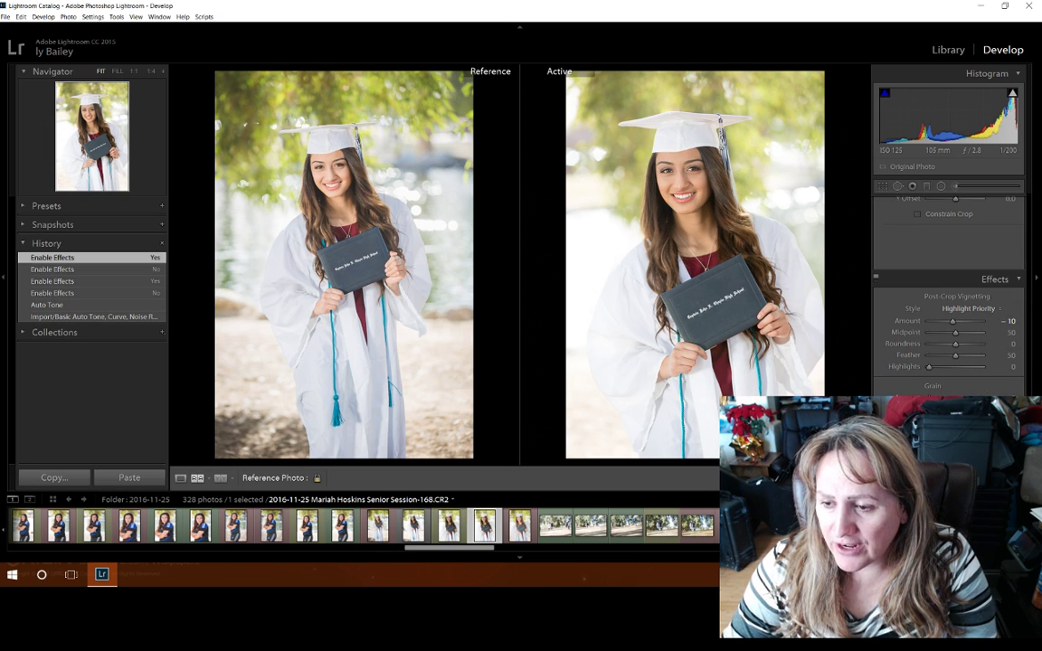
scroll(1027, 318, up, 5)
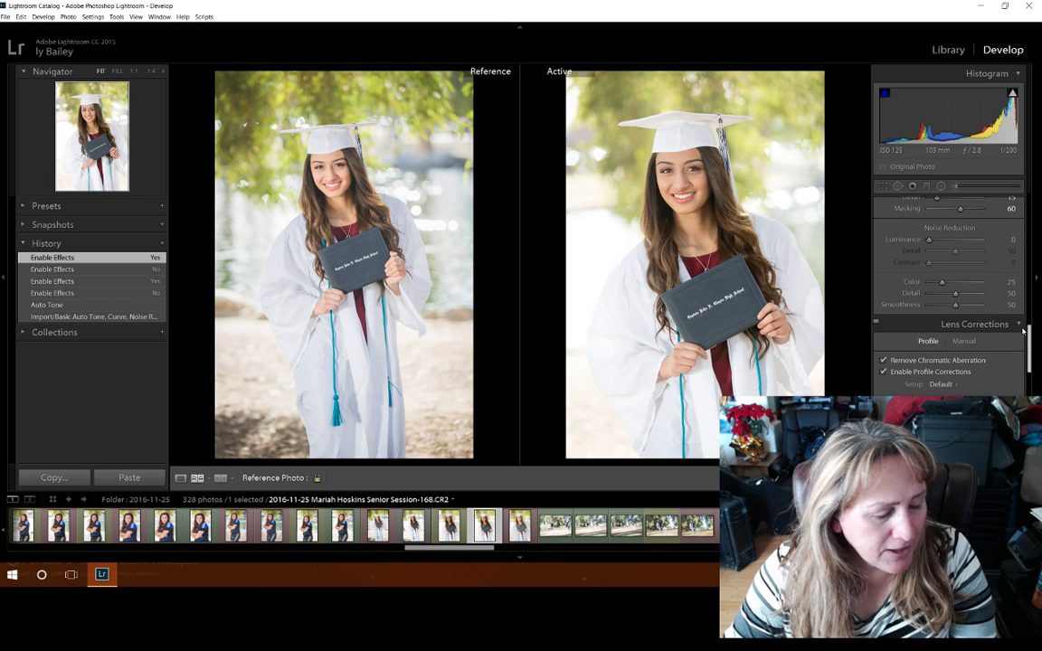
scroll(1027, 318, up, 6)
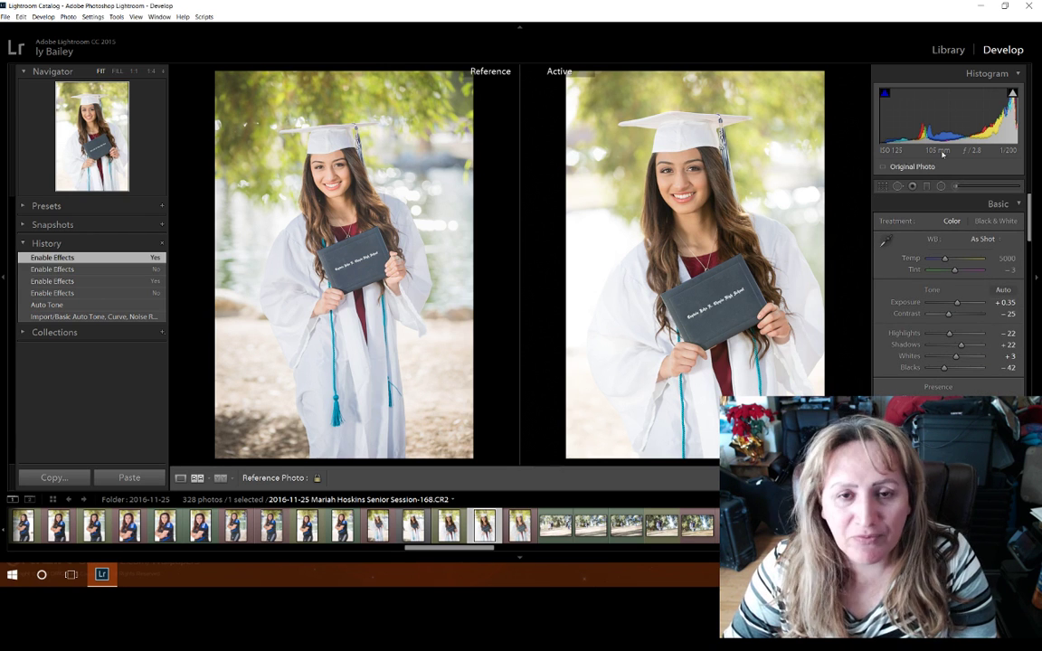